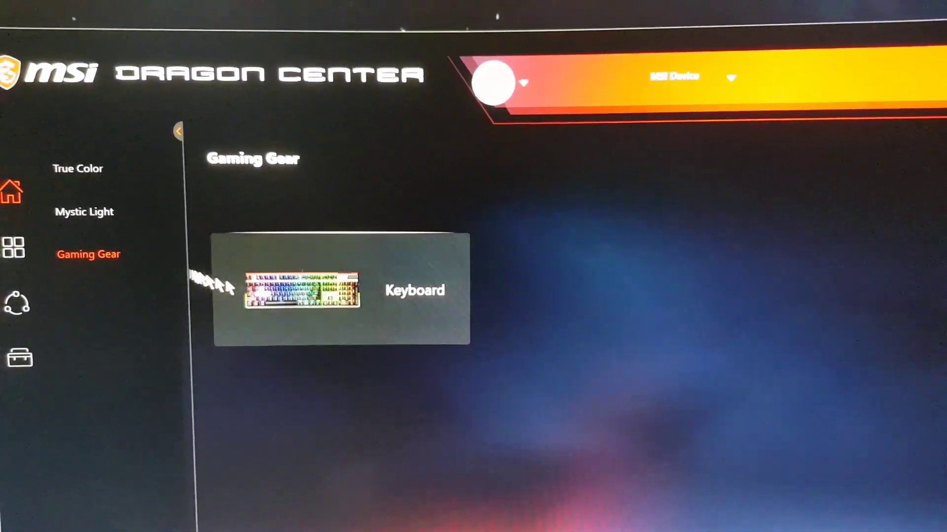
- Show the Mystic Light page for the Vigor GK50 Low Profile keyboard, with Profile 2 active
click(88, 233)
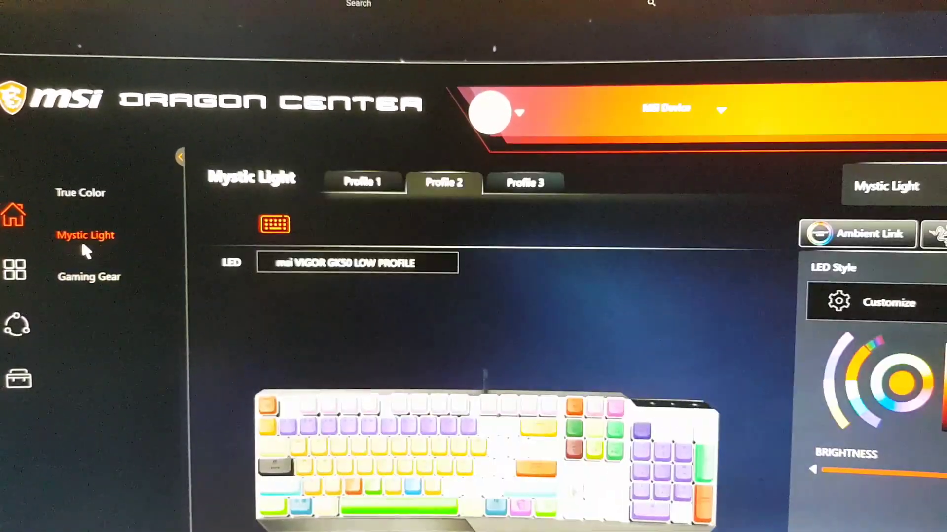